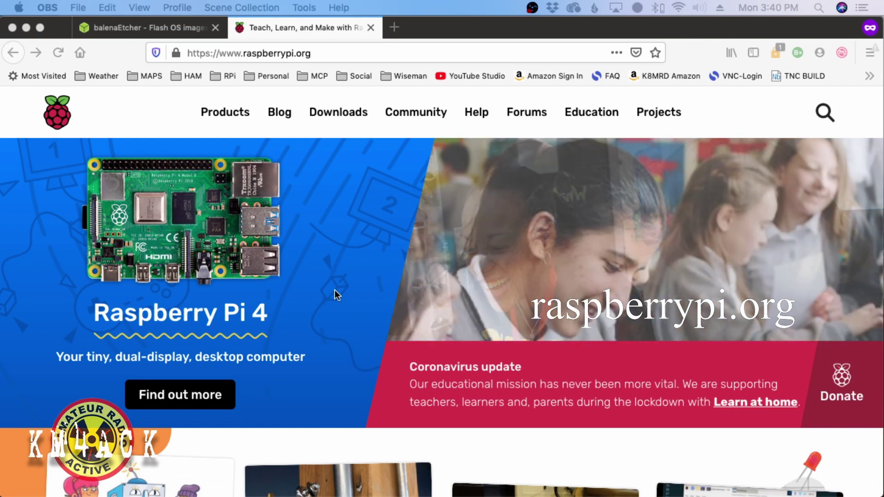
- Go to the Raspberry Pi OS downloads page and highlight 'desktop' in the second image title
{"action": "left_click", "coordinate": [331, 110]}
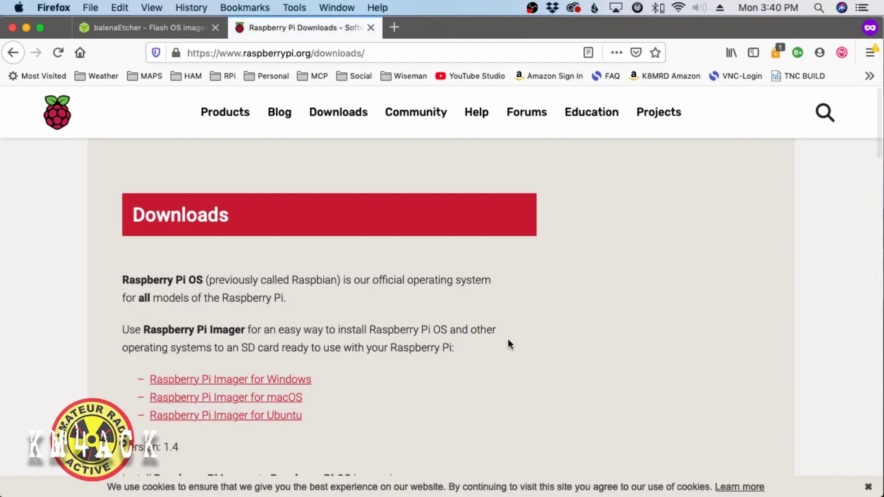
{"action": "scroll", "coordinate": [508, 343], "scroll_direction": "down", "scroll_amount": 3}
{"action": "scroll", "coordinate": [508, 343], "scroll_direction": "down", "scroll_amount": 10}
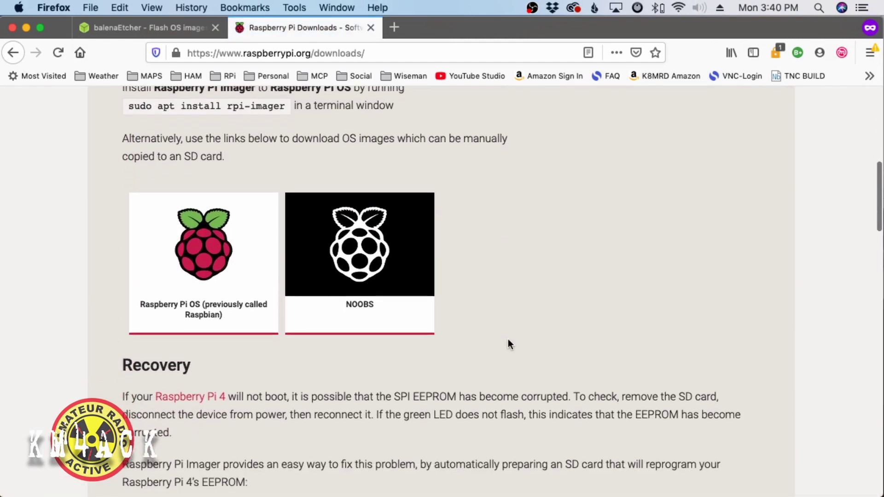
{"action": "left_click", "coordinate": [202, 289]}
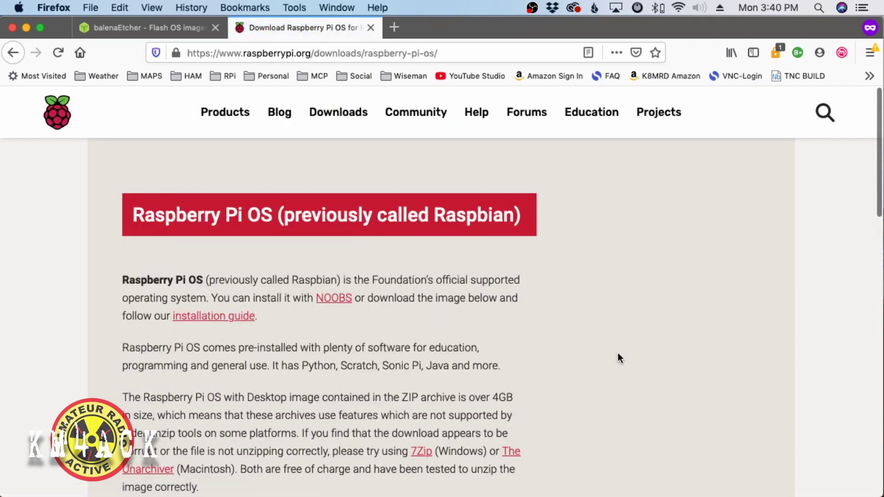
{"action": "scroll", "coordinate": [618, 354], "scroll_direction": "down", "scroll_amount": 3}
{"action": "scroll", "coordinate": [617, 353], "scroll_direction": "down", "scroll_amount": 5}
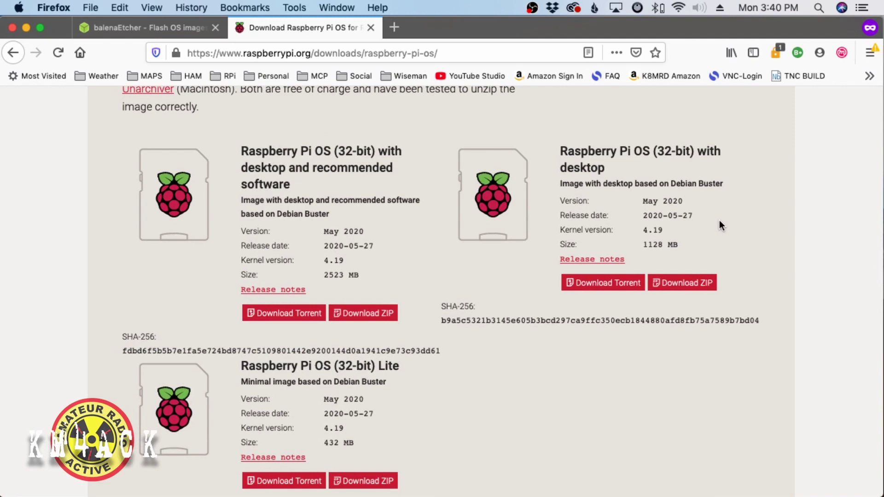
{"action": "left_click_drag", "start_coordinate": [606, 167], "coordinate": [526, 166]}
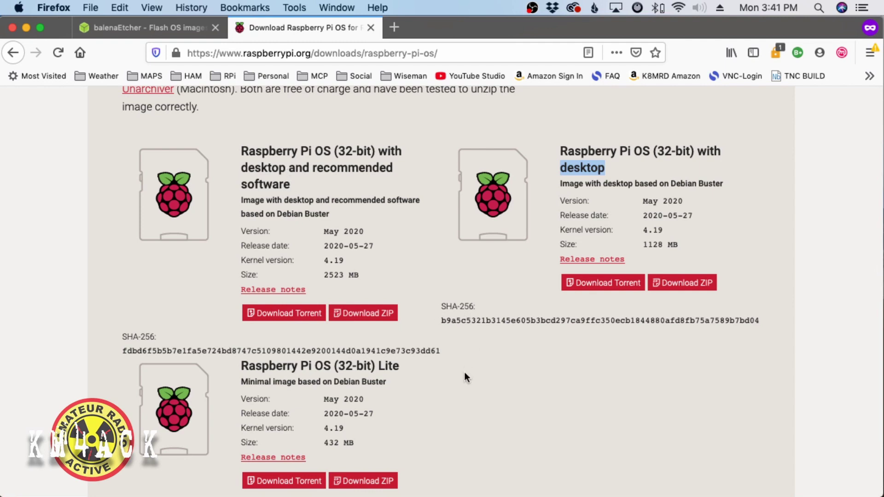
- Highlight the 'Raspberry Pi OS (32-bit) Lite' heading, then return to the balenaEtcher tab
{"action": "scroll", "coordinate": [464, 374], "scroll_direction": "down", "scroll_amount": 5}
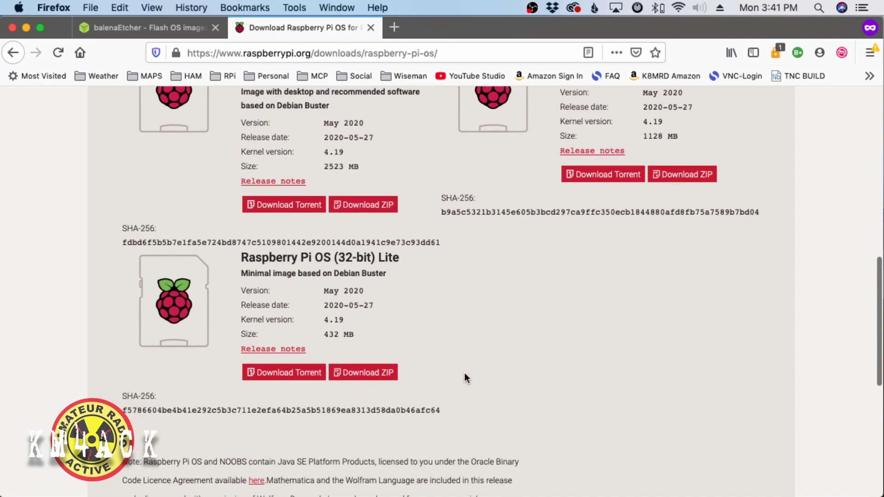
{"action": "left_click_drag", "start_coordinate": [401, 256], "coordinate": [221, 261]}
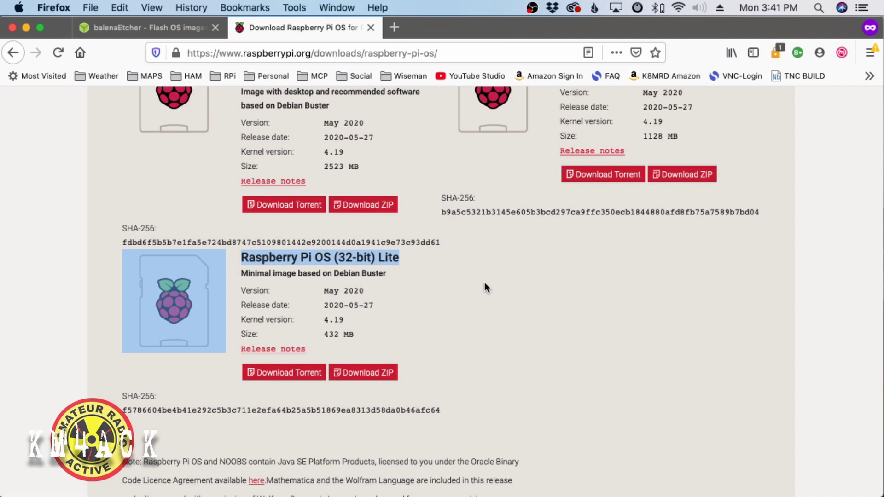
{"action": "left_click", "coordinate": [154, 27]}
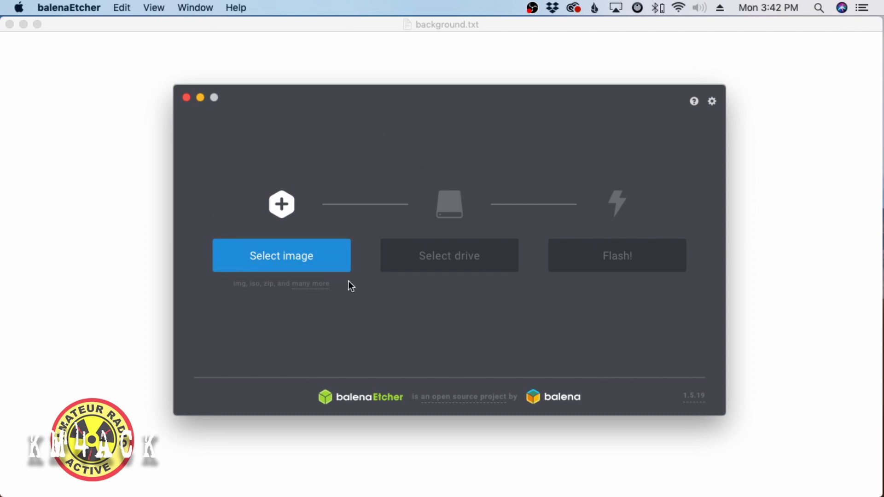
- Load the 2020-05-27-raspios-buster-lite-armhf.img image from Downloads into Etcher
{"action": "left_click", "coordinate": [278, 256]}
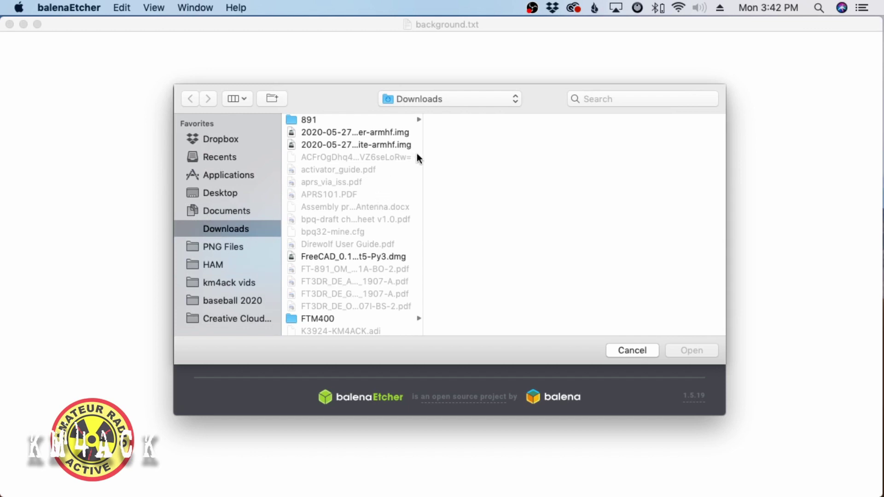
{"action": "left_click_drag", "start_coordinate": [422, 156], "coordinate": [482, 155]}
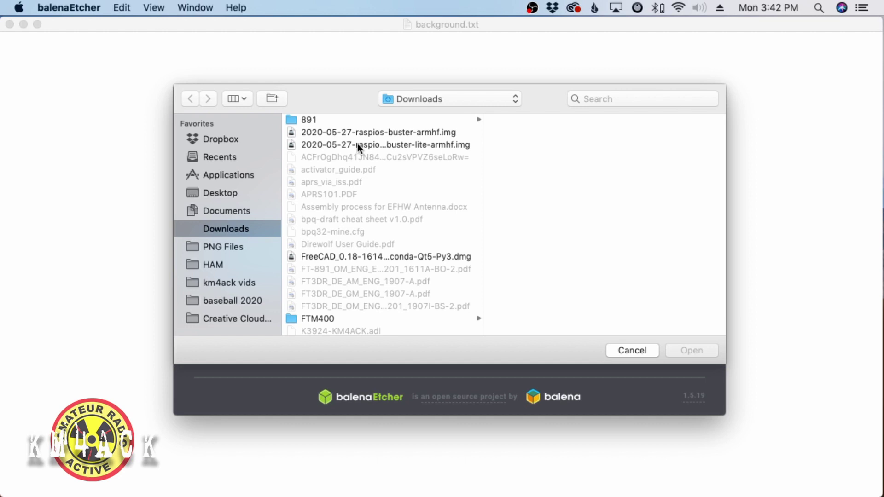
{"action": "left_click", "coordinate": [399, 144]}
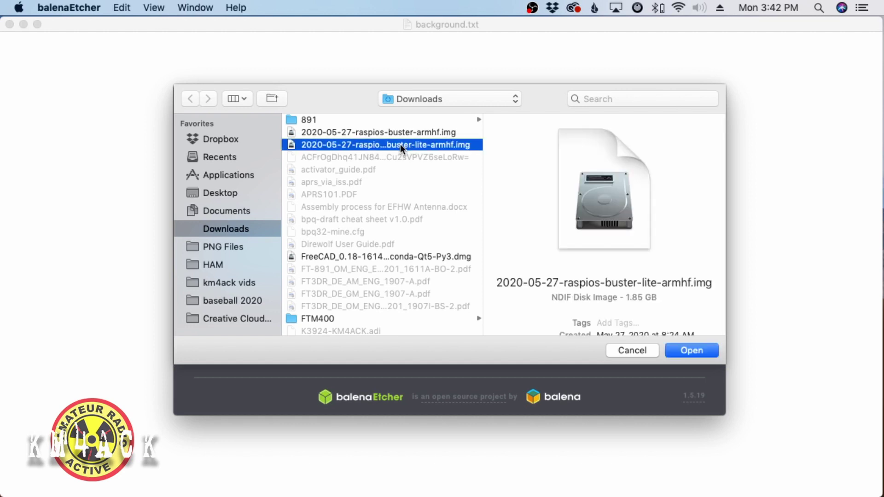
{"action": "left_click", "coordinate": [692, 350]}
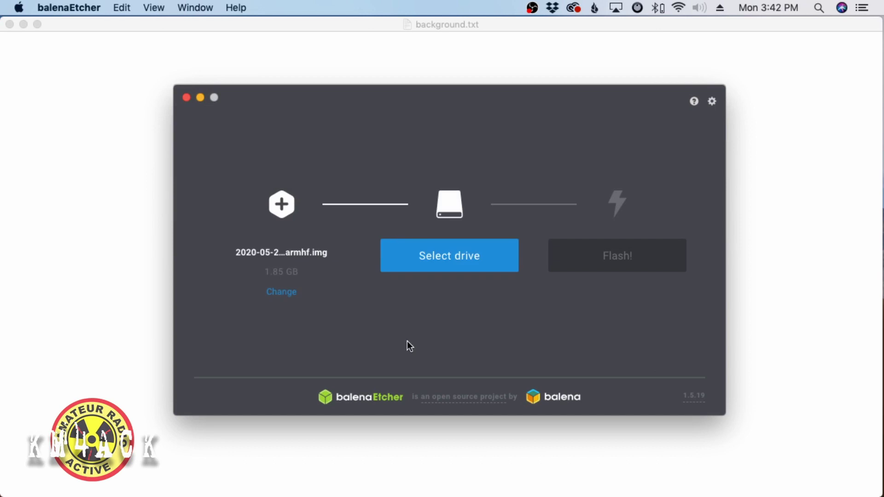
- Choose the 31.91 GB SD Card Reader Media as the target drive
{"action": "left_click", "coordinate": [444, 261]}
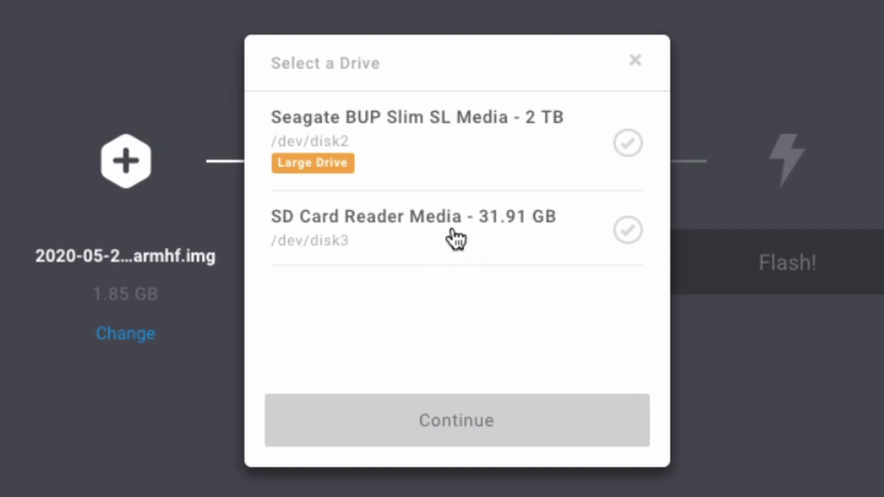
{"action": "left_click", "coordinate": [414, 226]}
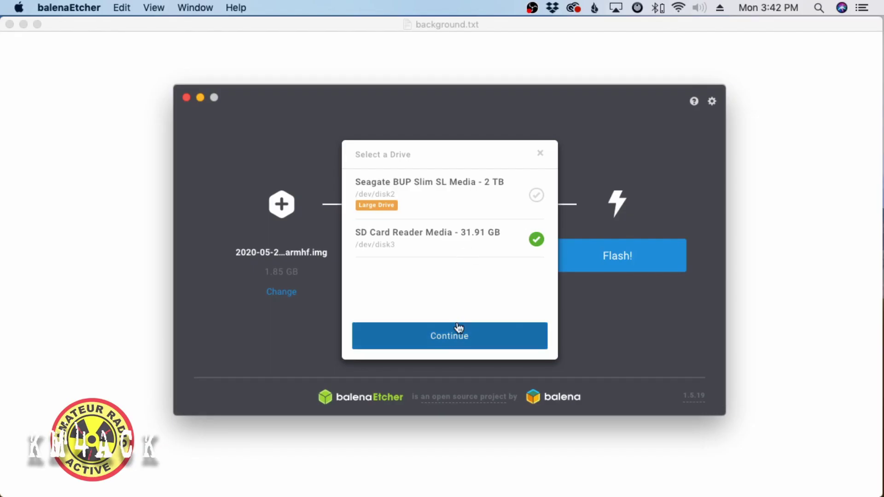
{"action": "left_click", "coordinate": [450, 339]}
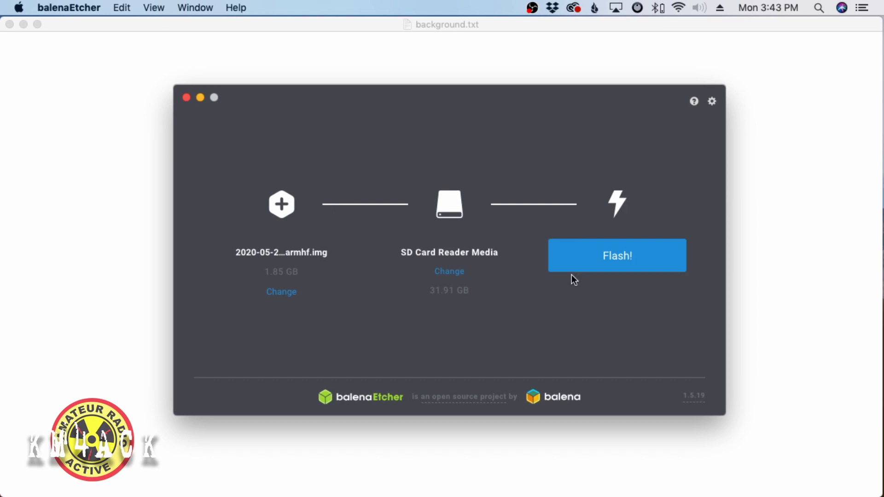
- Flash the Lite image to the SD card, authorising with the account password
{"action": "left_click", "coordinate": [617, 259]}
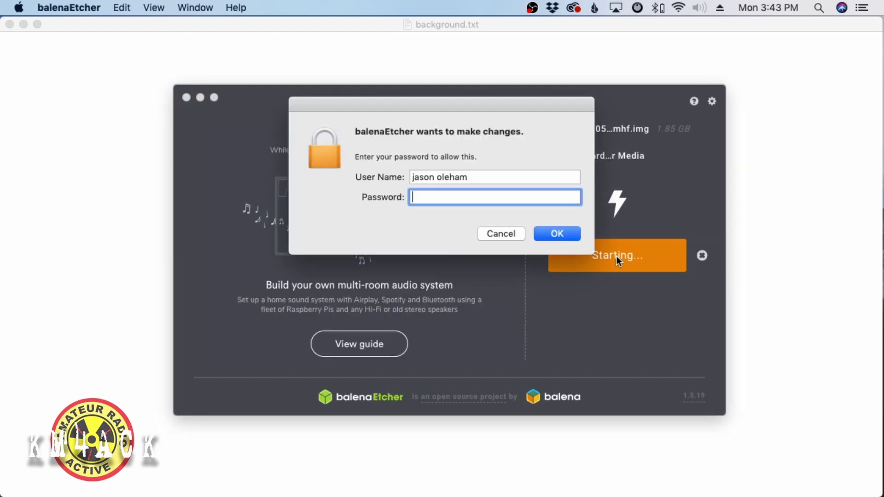
{"action": "type", "text": "•••••••"}
{"action": "left_click", "coordinate": [551, 232]}
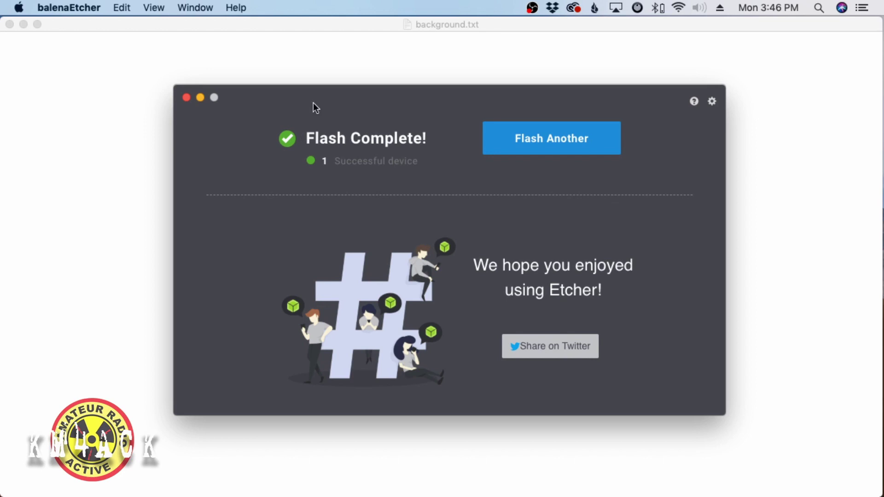
- Close Etcher and open the SD card's boot volume in Finder to view its boot files
{"action": "left_click", "coordinate": [186, 97]}
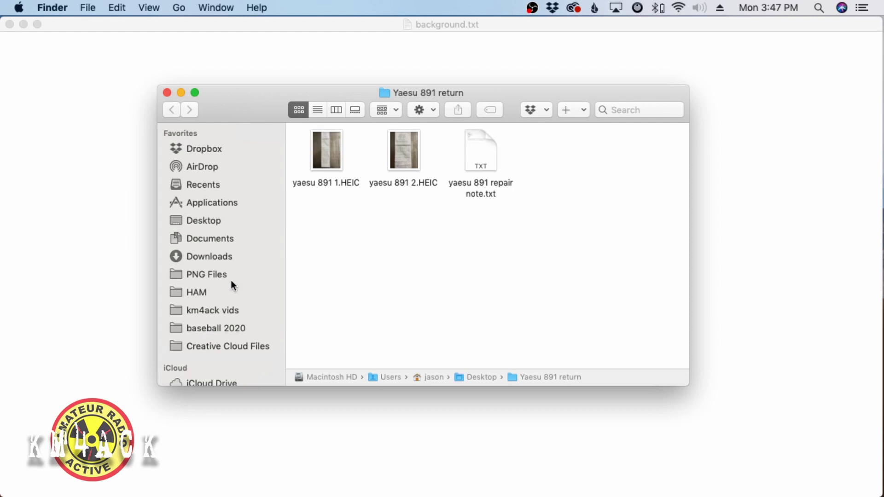
{"action": "scroll", "coordinate": [231, 282], "scroll_direction": "down", "scroll_amount": 5}
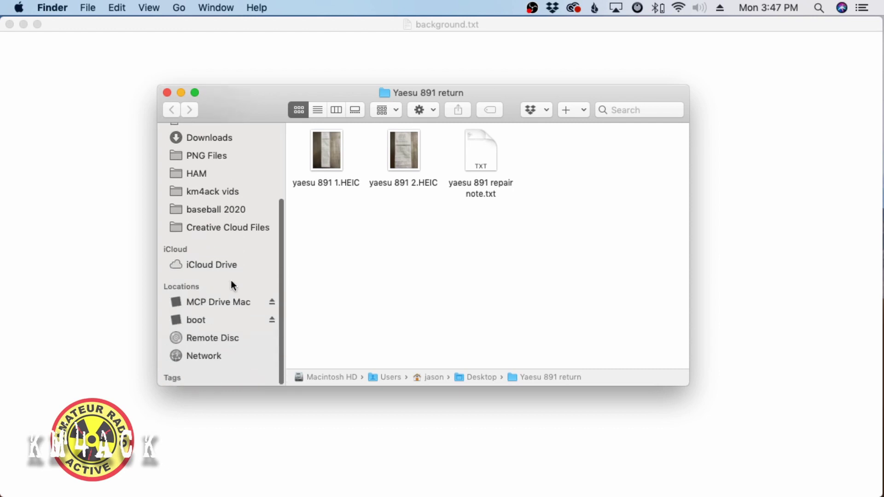
{"action": "left_click", "coordinate": [194, 321]}
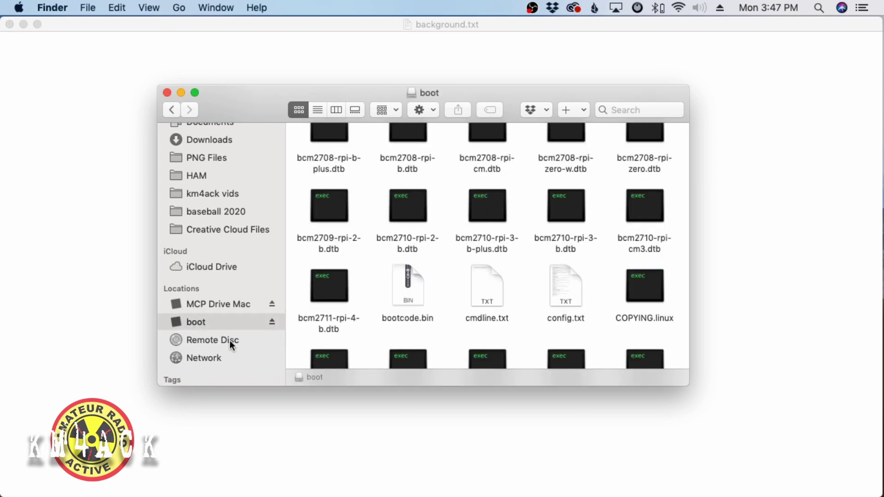
{"action": "scroll", "coordinate": [424, 257], "scroll_direction": "up", "scroll_amount": 2}
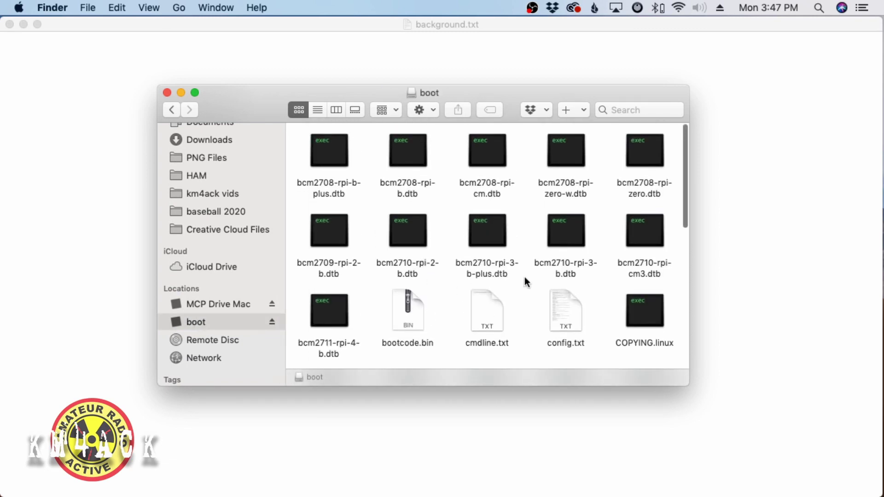
{"action": "scroll", "coordinate": [448, 274], "scroll_direction": "down", "scroll_amount": 5}
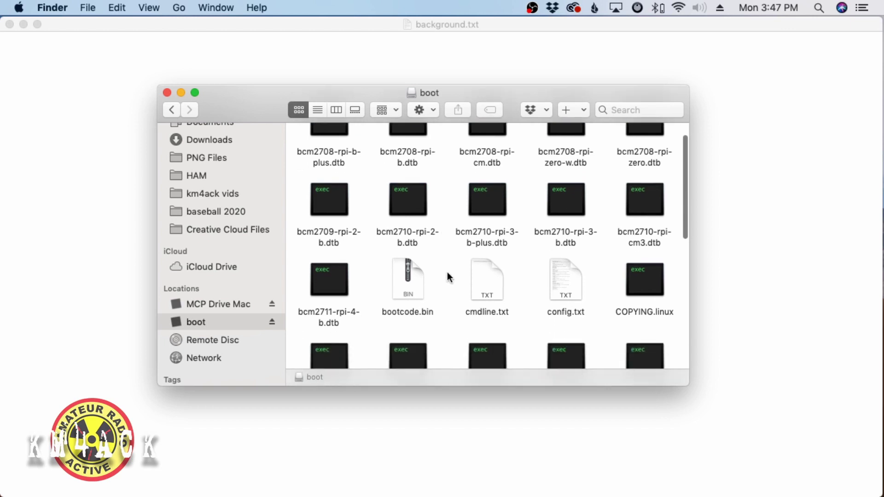
{"action": "scroll", "coordinate": [448, 275], "scroll_direction": "down", "scroll_amount": 5}
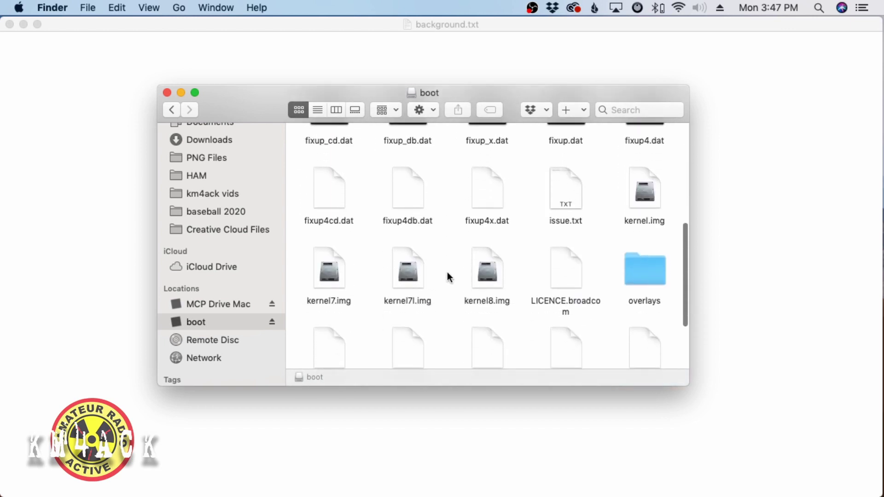
{"action": "scroll", "coordinate": [448, 276], "scroll_direction": "up", "scroll_amount": 8}
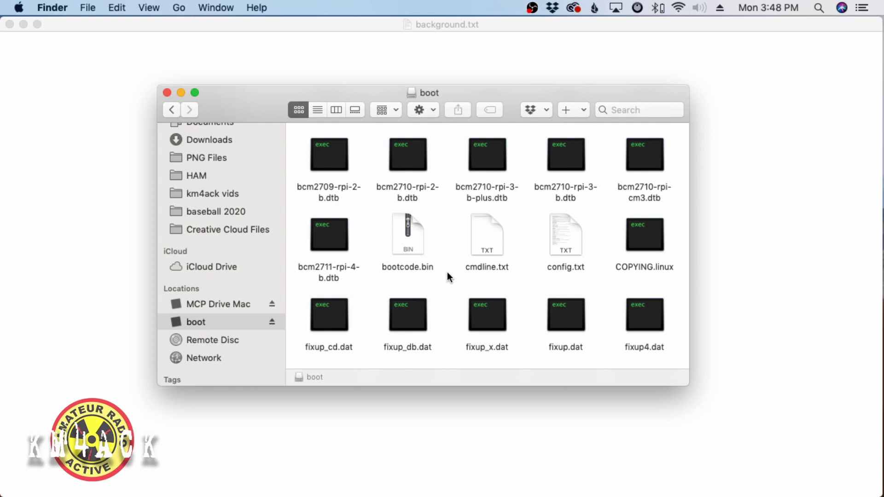
- Create a new text file named ssh in the boot volume
{"action": "right_click", "coordinate": [447, 273]}
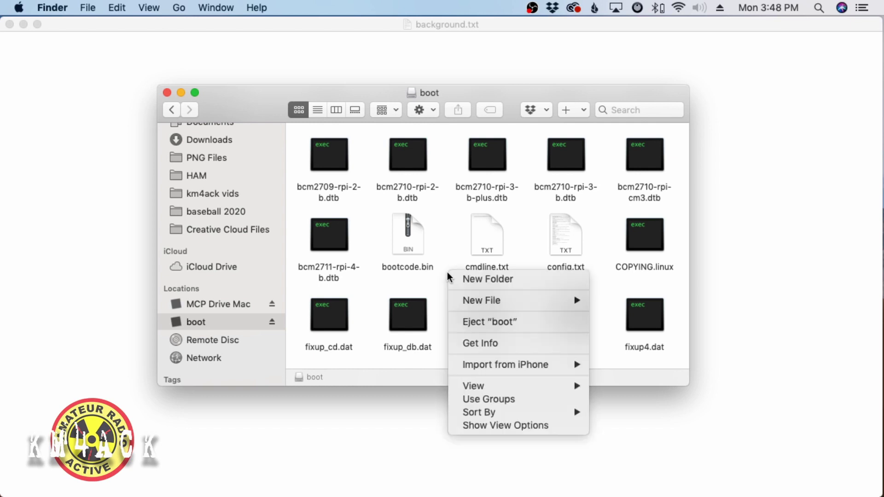
{"action": "mouse_move", "coordinate": [518, 300]}
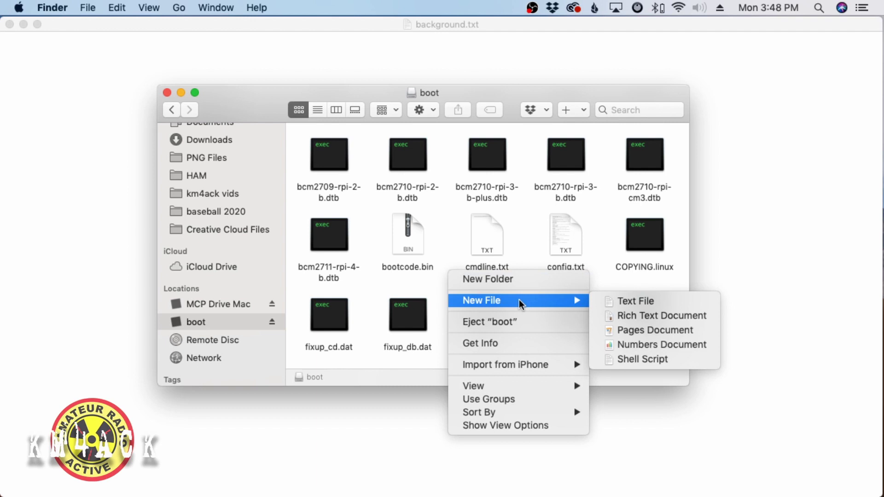
{"action": "left_click", "coordinate": [611, 301]}
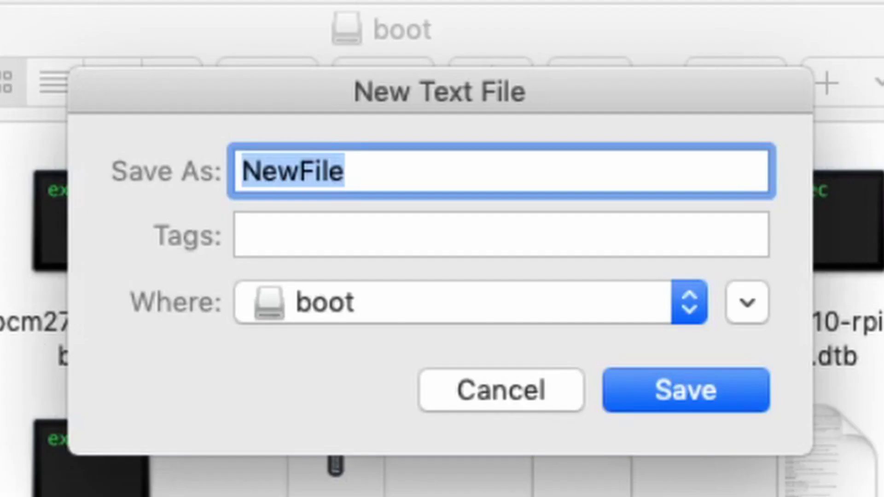
{"action": "type", "text": "ssh"}
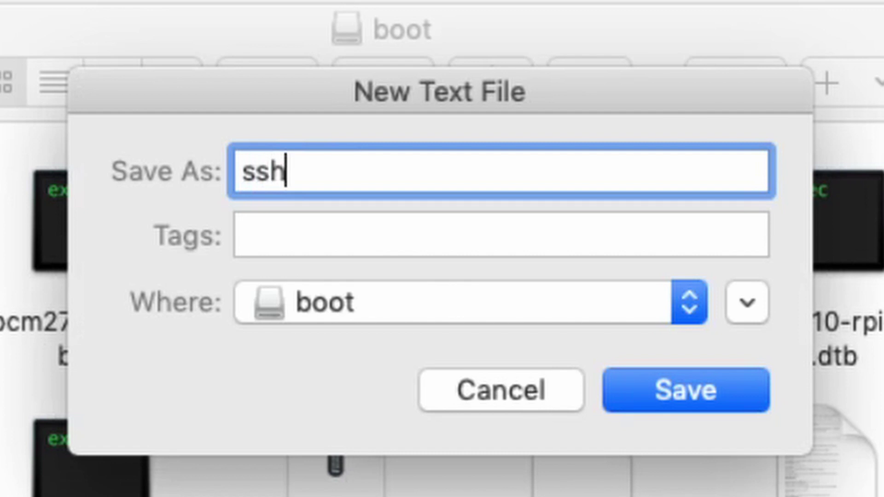
{"action": "key", "text": "Return"}
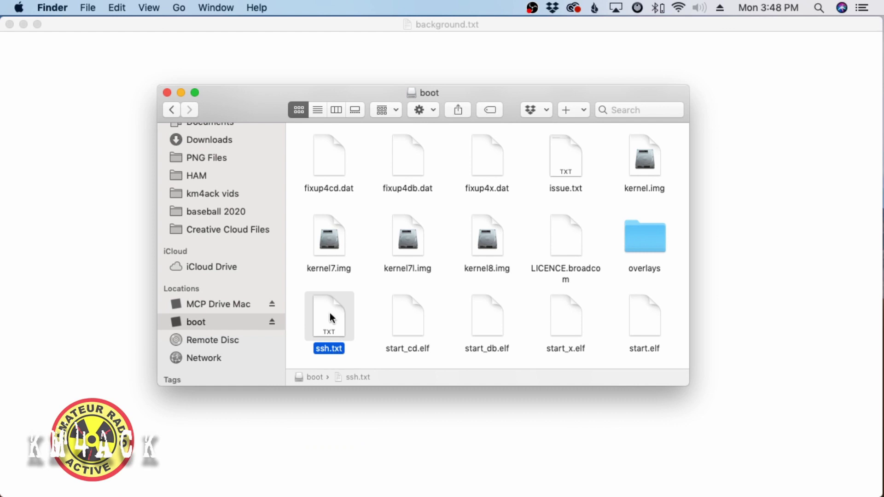
- Rename ssh.txt to ssh, removing the .txt extension
{"action": "key", "text": "Return"}
{"action": "type", "text": "0"}
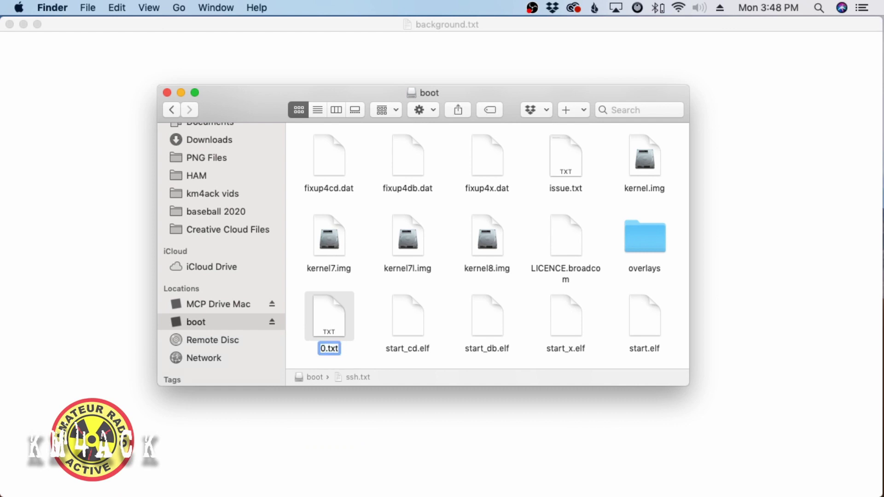
{"action": "key", "text": "BackSpace"}
{"action": "type", "text": "shs"}
{"action": "key", "text": "BackSpace"}
{"action": "key", "text": "BackSpace"}
{"action": "type", "text": "ss"}
{"action": "key", "text": "BackSpace"}
{"action": "type", "text": "h"}
{"action": "left_click", "coordinate": [342, 349]}
{"action": "key", "text": "BackSpace"}
{"action": "key", "text": "BackSpace"}
{"action": "key", "text": "BackSpace"}
{"action": "key", "text": "BackSpace"}
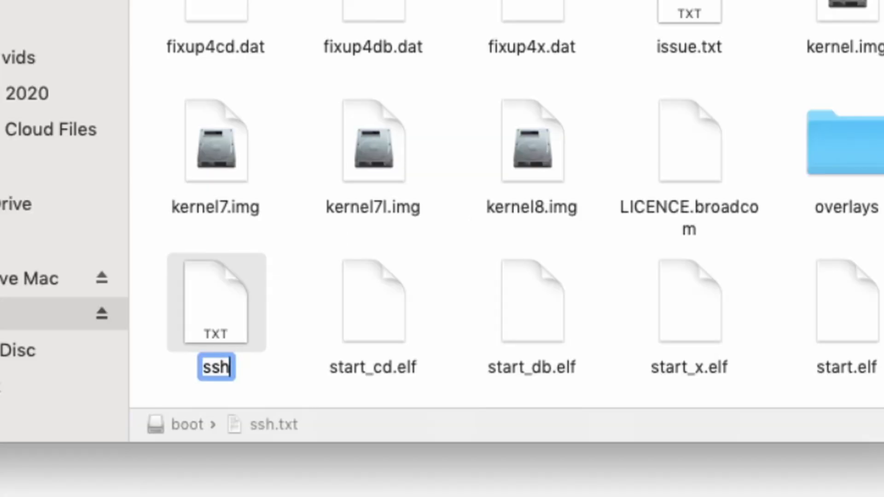
{"action": "key", "text": "Return"}
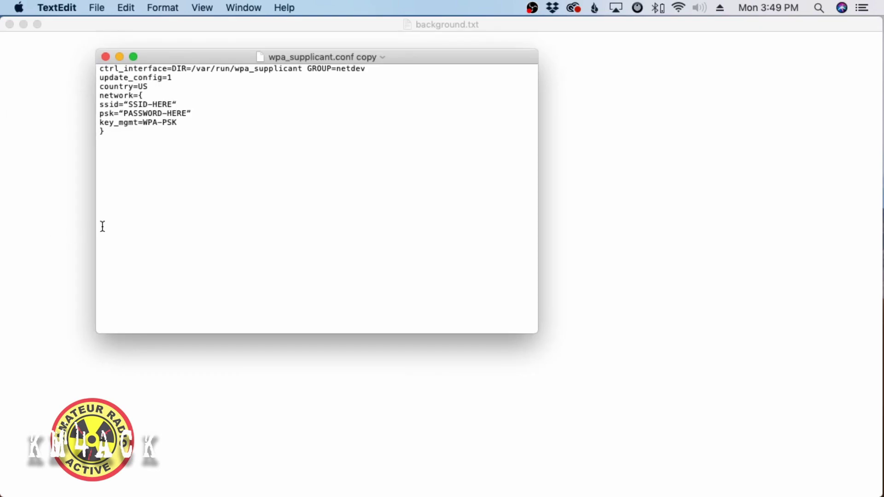
- Reposition the wpa_supplicant.conf window and highlight the SSID-HERE and PASSWORD-HERE placeholders
{"action": "left_click_drag", "start_coordinate": [228, 59], "coordinate": [307, 131]}
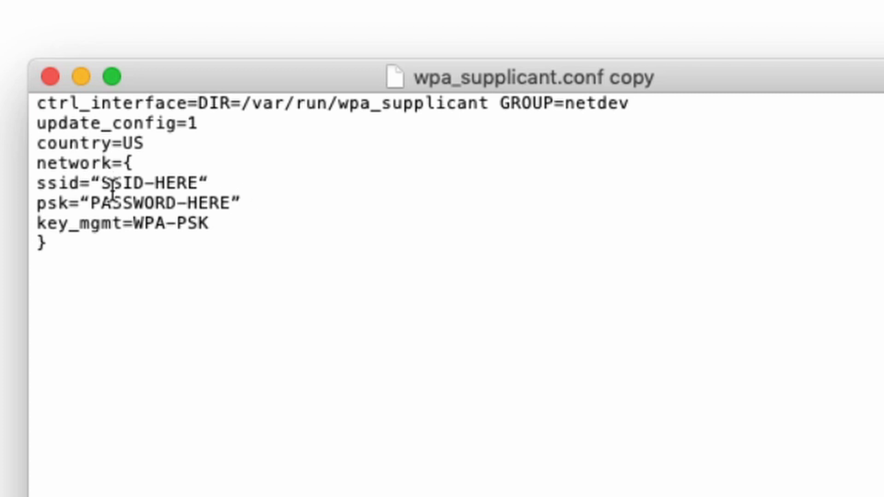
{"action": "left_click_drag", "start_coordinate": [101, 183], "coordinate": [198, 183]}
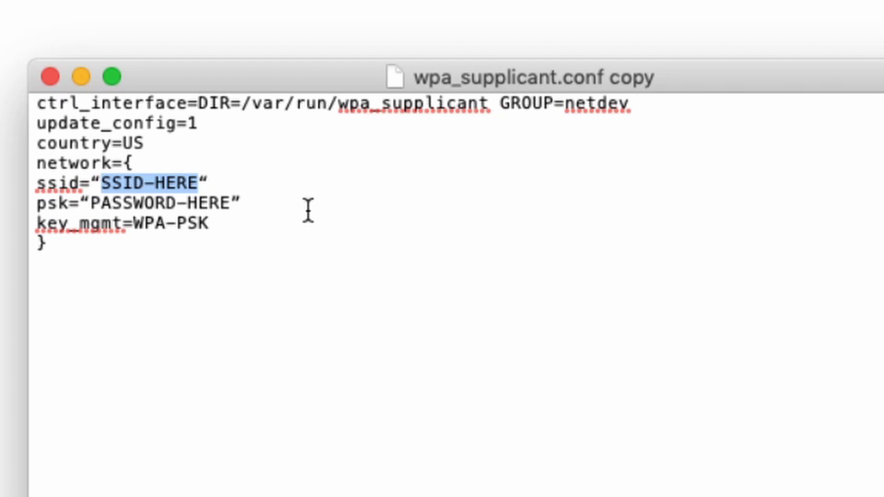
{"action": "left_click", "coordinate": [93, 203]}
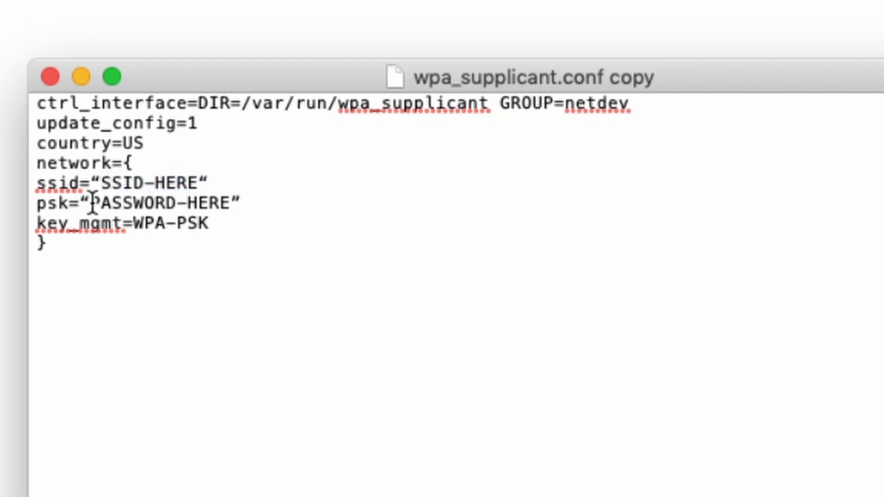
{"action": "left_click_drag", "start_coordinate": [93, 203], "coordinate": [231, 204]}
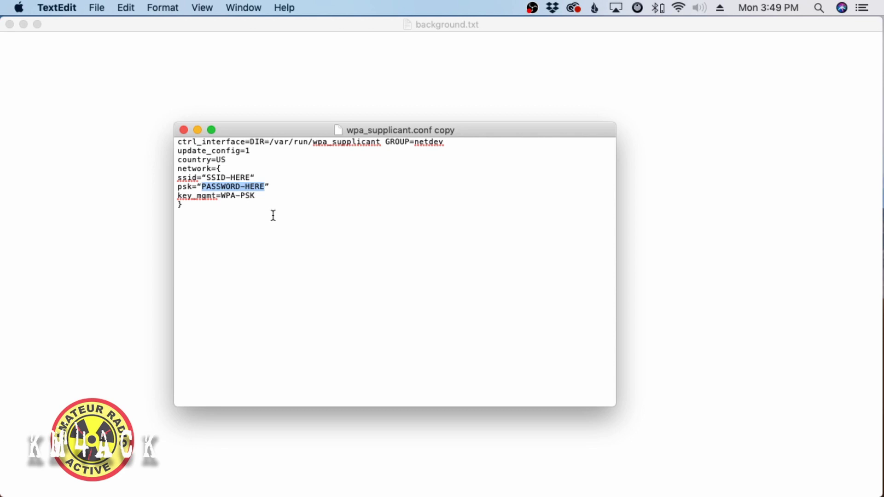
- Add 'wpa_supplicant.conf' on a new line below the network block and enlarge the text
{"action": "left_click", "coordinate": [210, 217]}
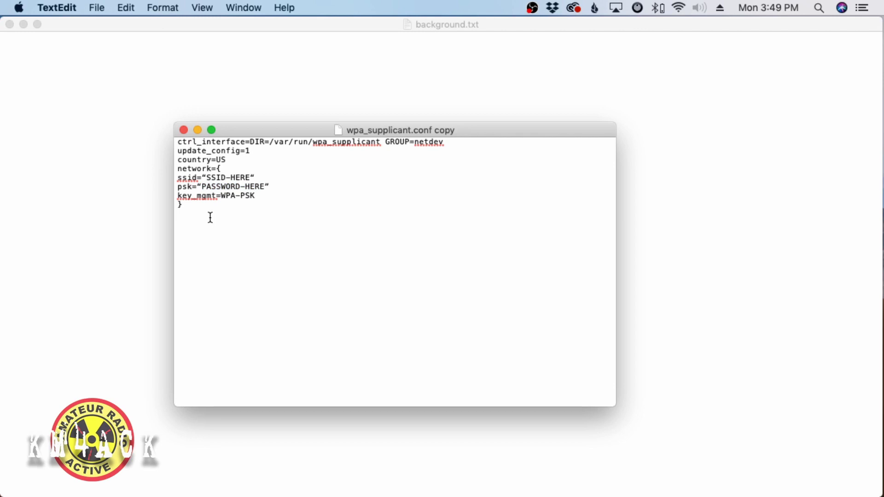
{"action": "key", "text": "Return"}
{"action": "key", "text": "Return"}
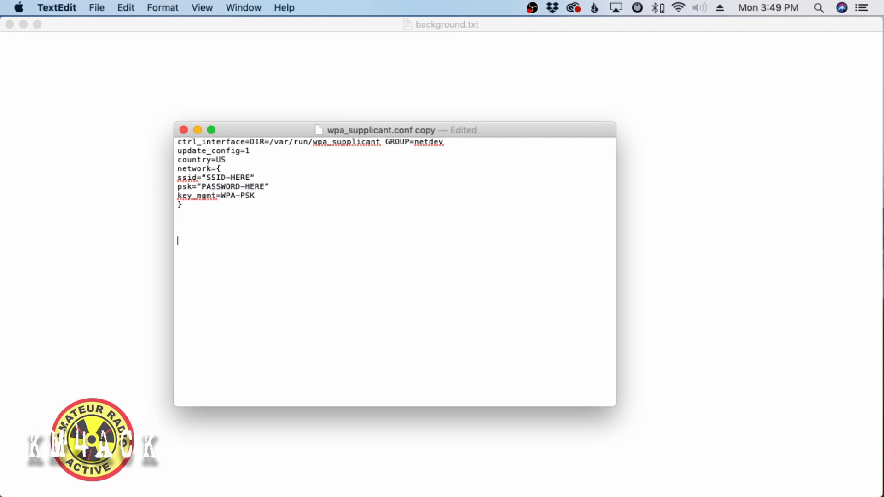
{"action": "type", "text": "wpa_supplicant.con"}
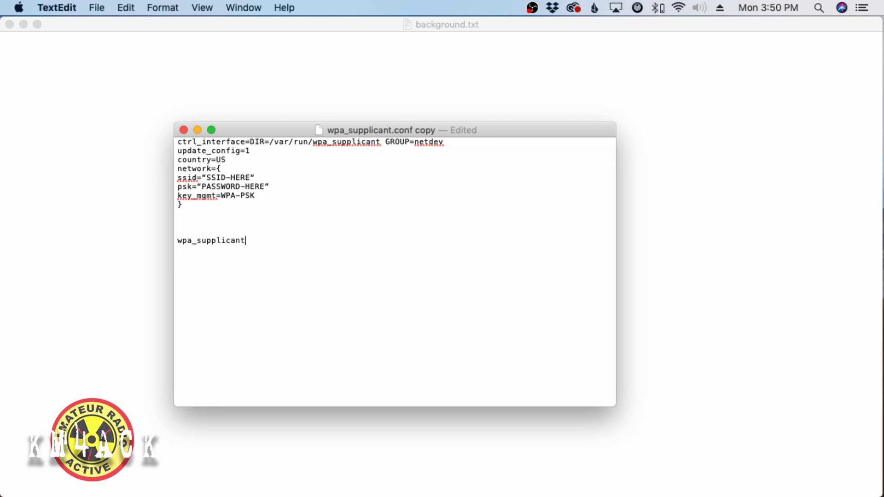
{"action": "type", "text": "f"}
{"action": "key", "text": "super+plus"}
{"action": "key", "text": "super+plus"}
{"action": "key", "text": "super+plus"}
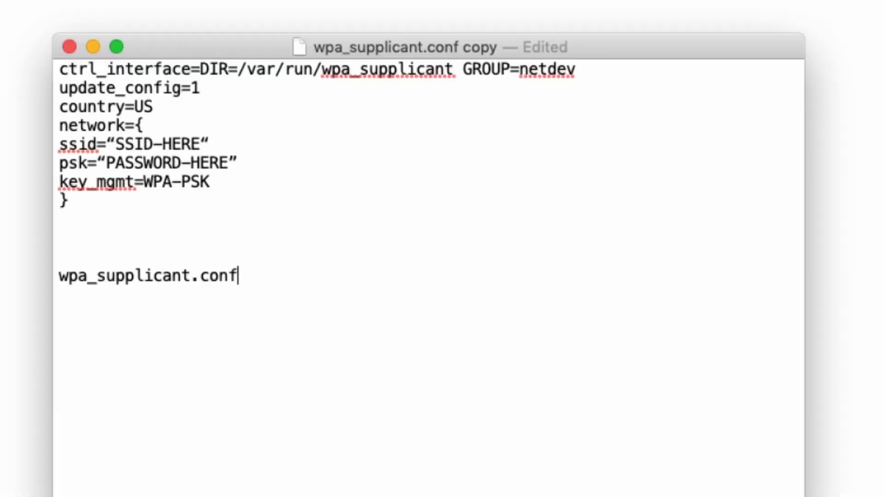
{"action": "key", "text": "super+plus"}
{"action": "key", "text": "super+plus"}
{"action": "key", "text": "super+plus"}
{"action": "key", "text": "super+plus"}
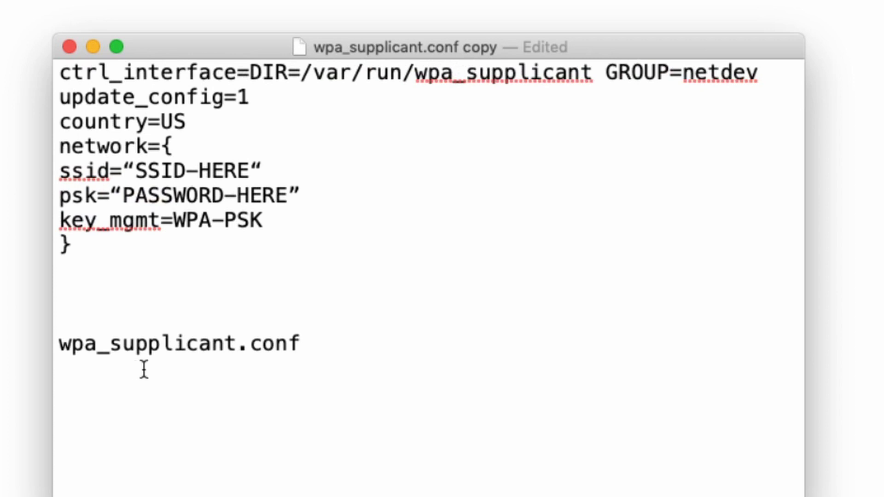
{"action": "left_click_drag", "start_coordinate": [302, 344], "coordinate": [61, 350]}
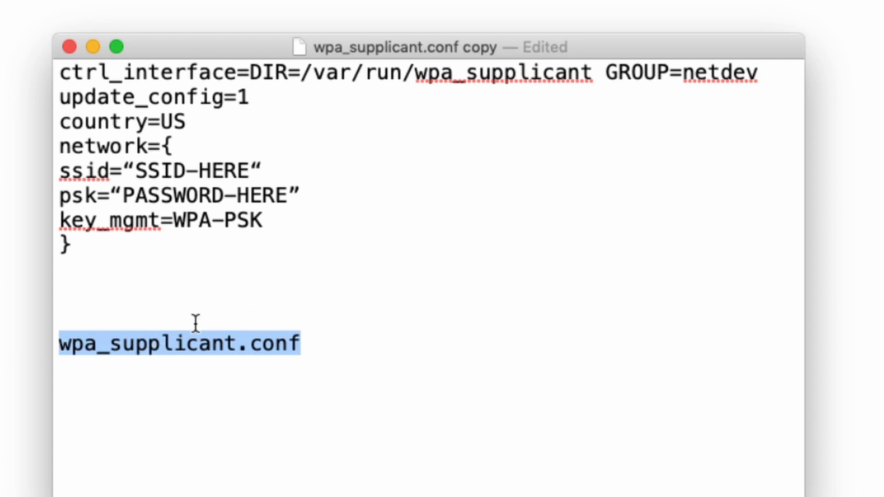
{"action": "left_click_drag", "start_coordinate": [93, 245], "coordinate": [44, 54]}
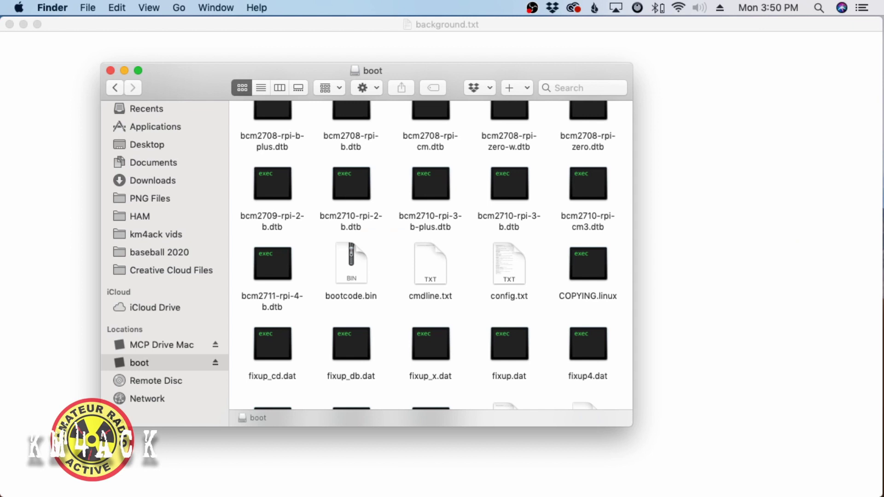
- Copy wpa_supplicant.conf onto the boot volume and confirm it sits beside the ssh file
{"action": "left_click_drag", "start_coordinate": [340, 495], "coordinate": [395, 299]}
{"action": "scroll", "coordinate": [386, 321], "scroll_direction": "down", "scroll_amount": 6}
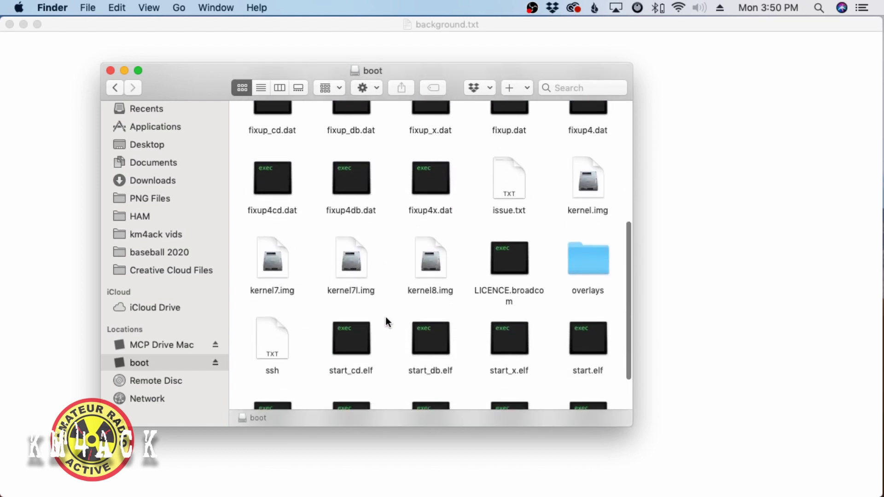
{"action": "scroll", "coordinate": [386, 317], "scroll_direction": "down", "scroll_amount": 2}
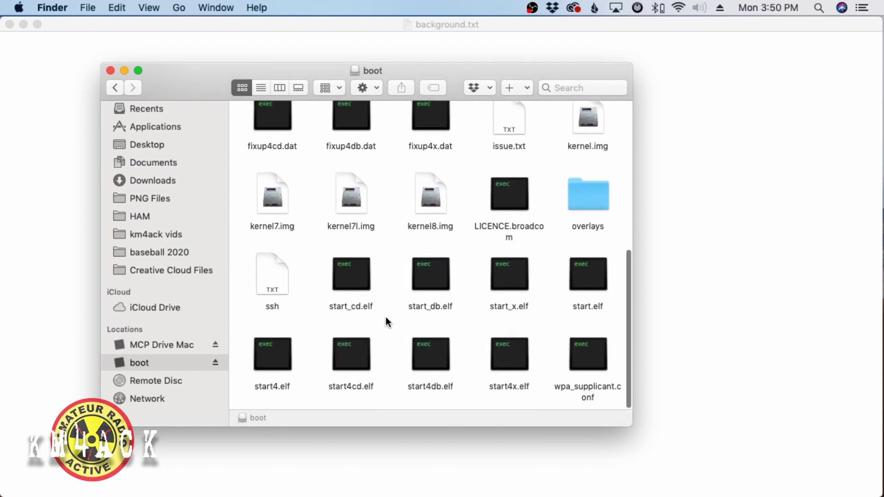
{"action": "left_click", "coordinate": [597, 354]}
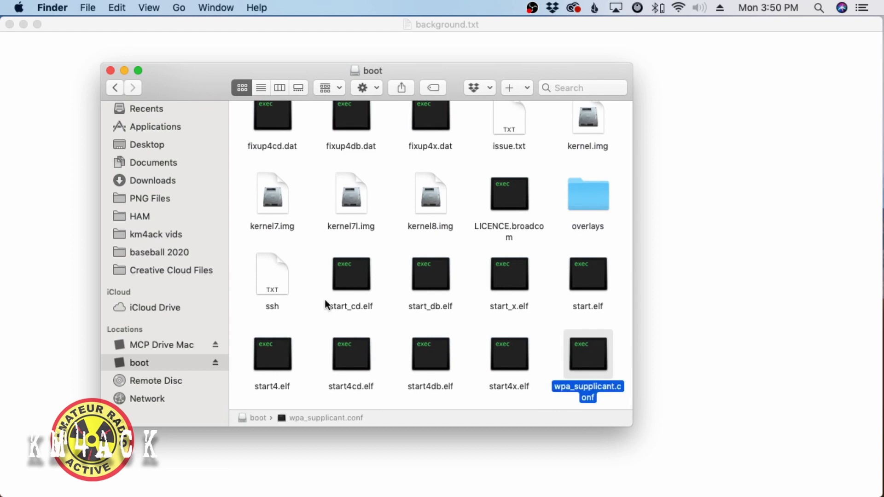
{"action": "left_click", "coordinate": [275, 278]}
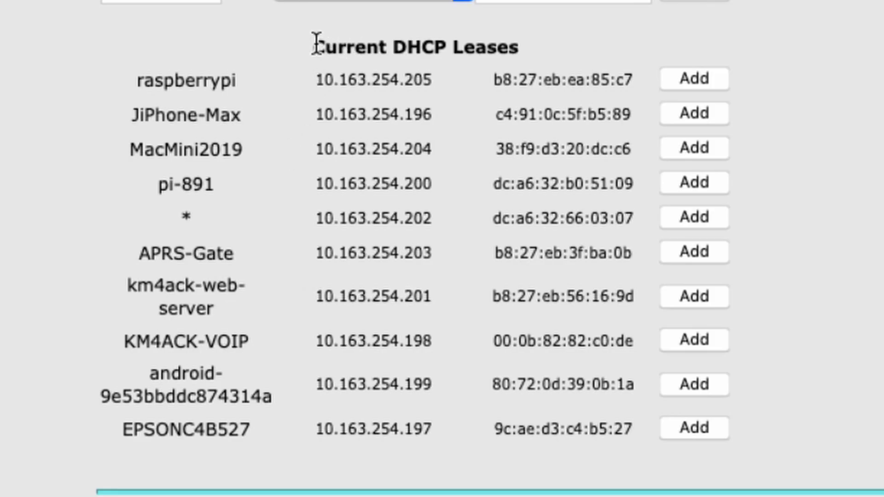
- Find the raspberrypi entry in Current DHCP Leases and select its address 10.163.254.205
{"action": "left_click_drag", "start_coordinate": [317, 44], "coordinate": [519, 48]}
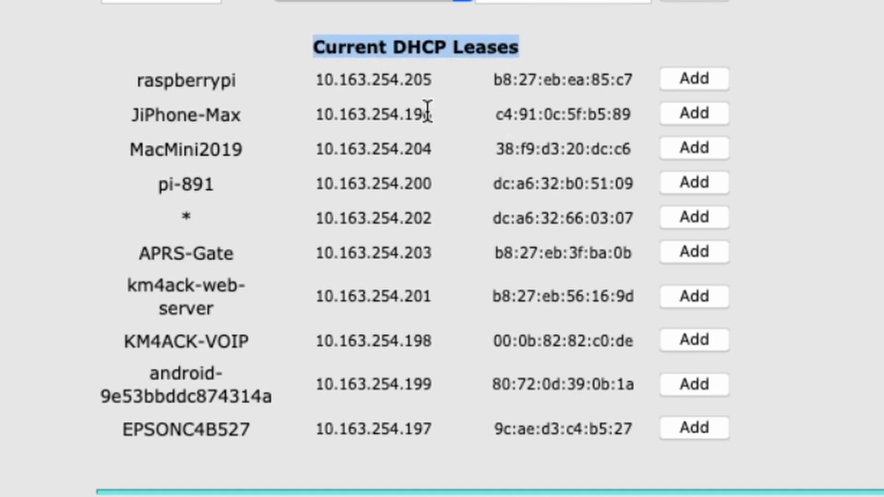
{"action": "left_click", "coordinate": [240, 79]}
{"action": "double_click", "coordinate": [236, 81]}
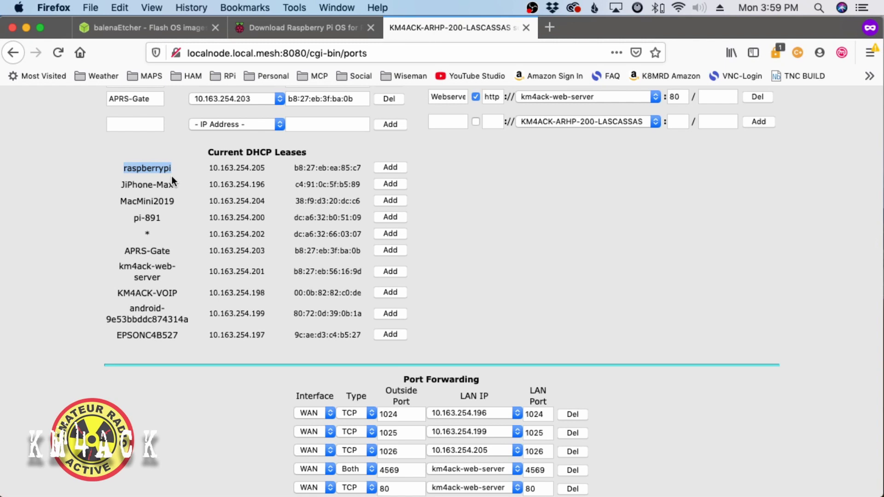
{"action": "left_click", "coordinate": [212, 169]}
{"action": "left_click_drag", "start_coordinate": [213, 171], "coordinate": [265, 168]}
{"action": "key", "text": "super+c"}
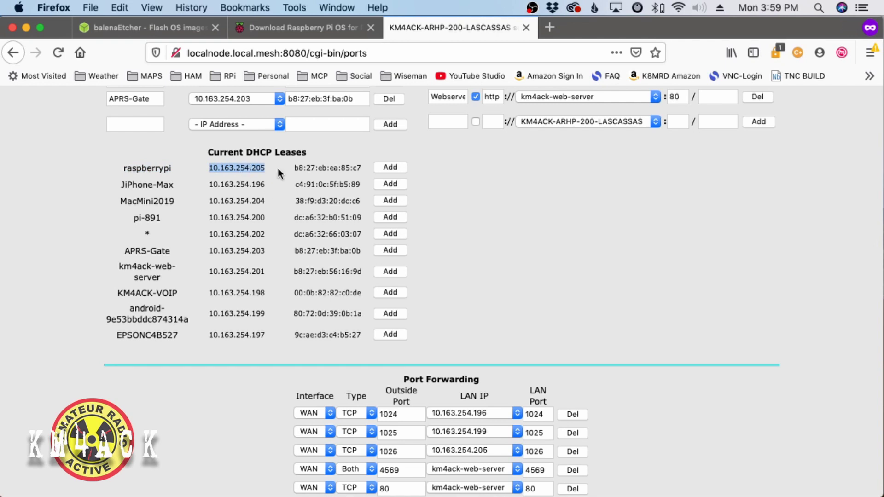
{"action": "mouse_move", "coordinate": [696, 495]}
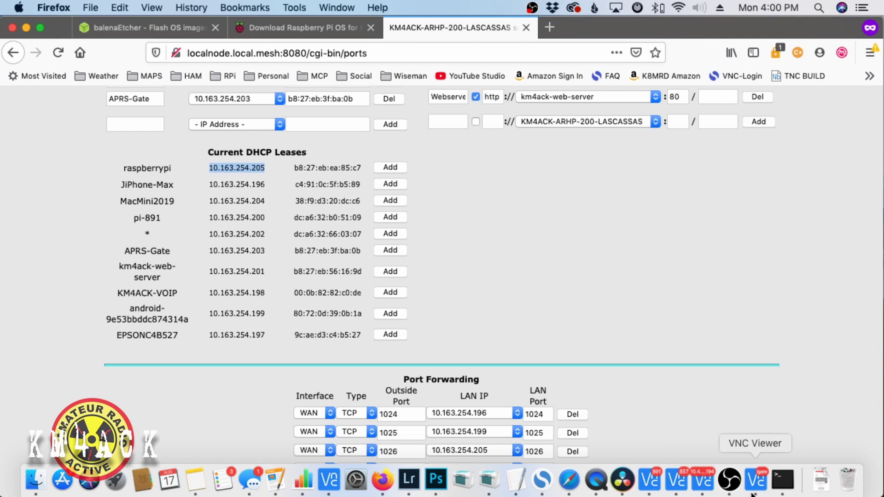
{"action": "left_click", "coordinate": [781, 484]}
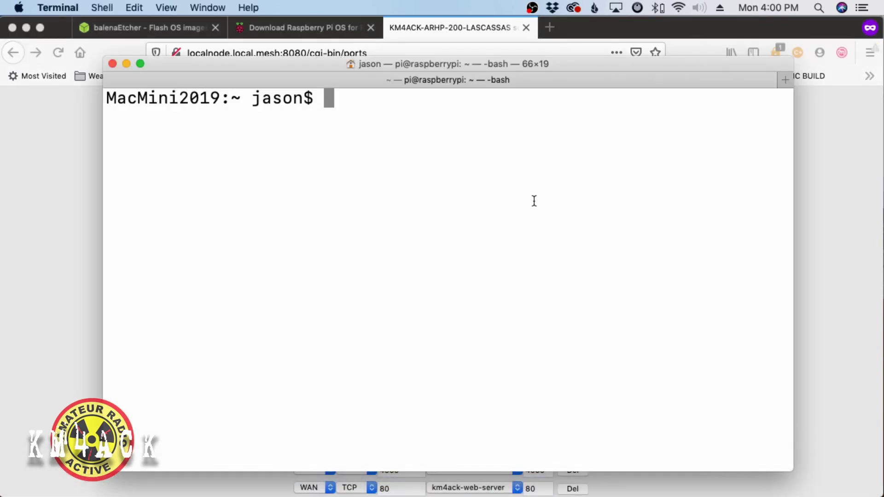
{"action": "left_click", "coordinate": [27, 26]}
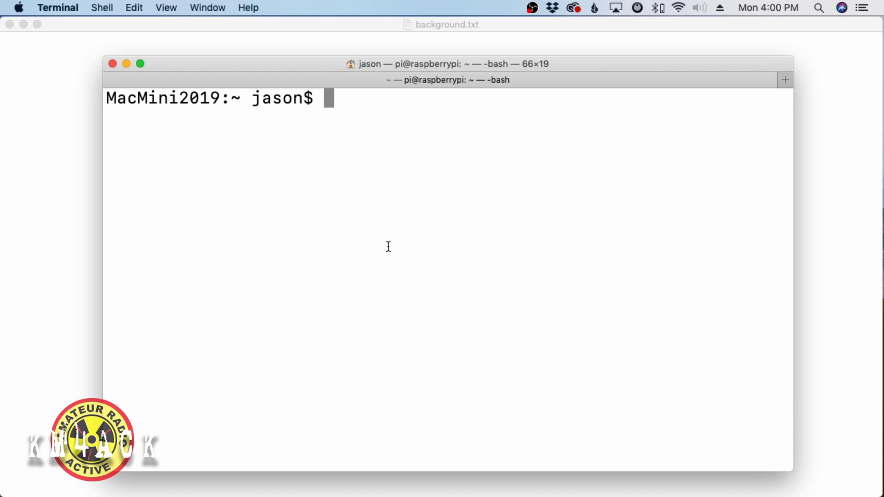
{"action": "type", "text": "ssh "}
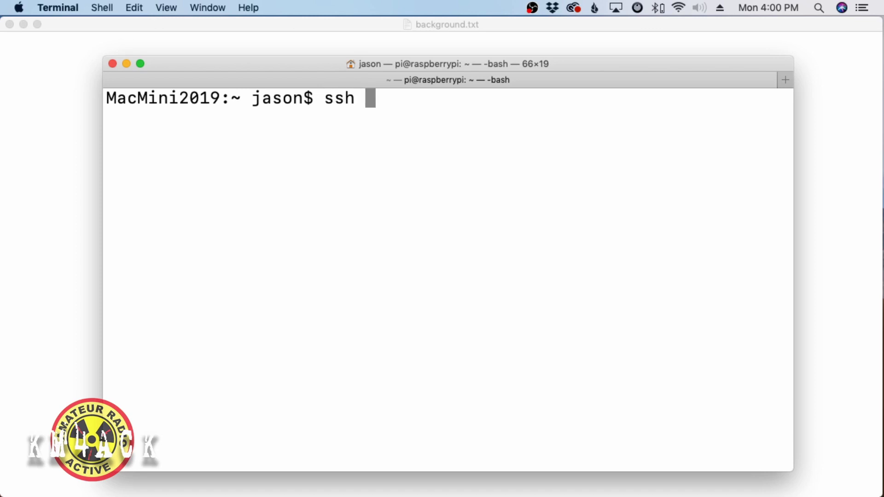
{"action": "type", "text": "pi@"}
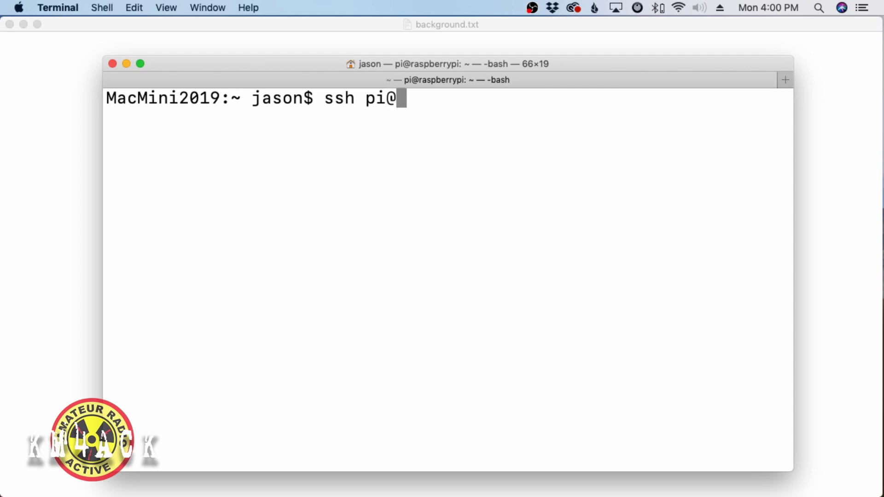
{"action": "key", "text": "super+v"}
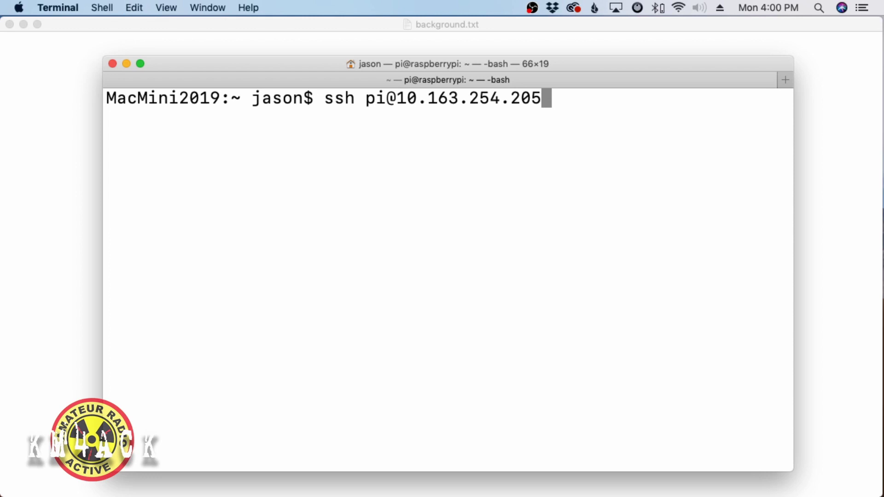
{"action": "key", "text": "Return"}
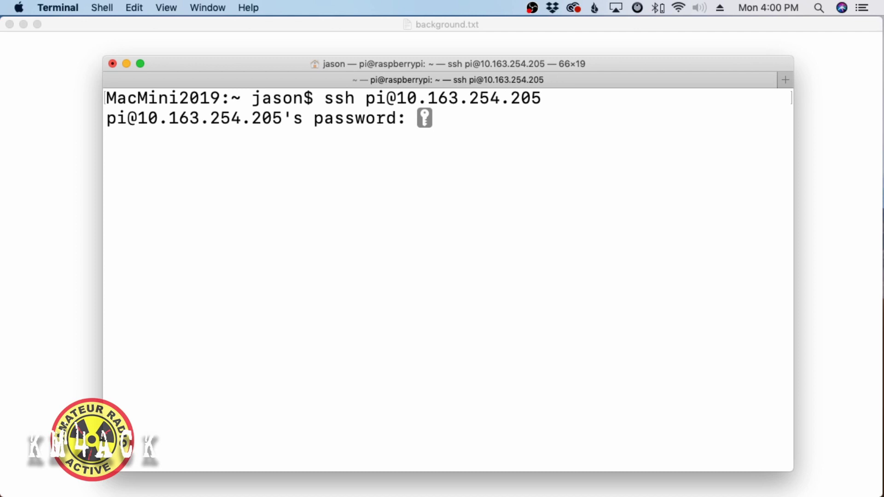
{"action": "key", "text": "Return"}
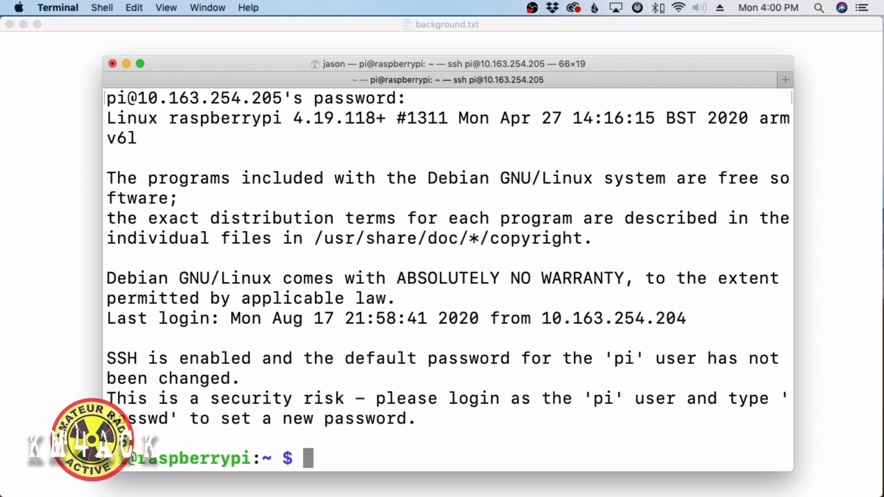
- Clear the Pi's terminal screen and type a sudo apt-get update, then upgrade, command
{"action": "type", "text": "clear"}
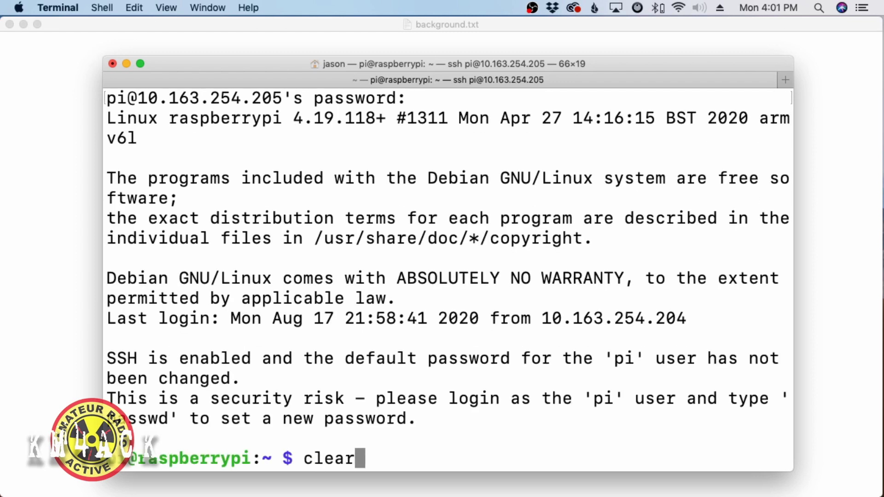
{"action": "key", "text": "Return"}
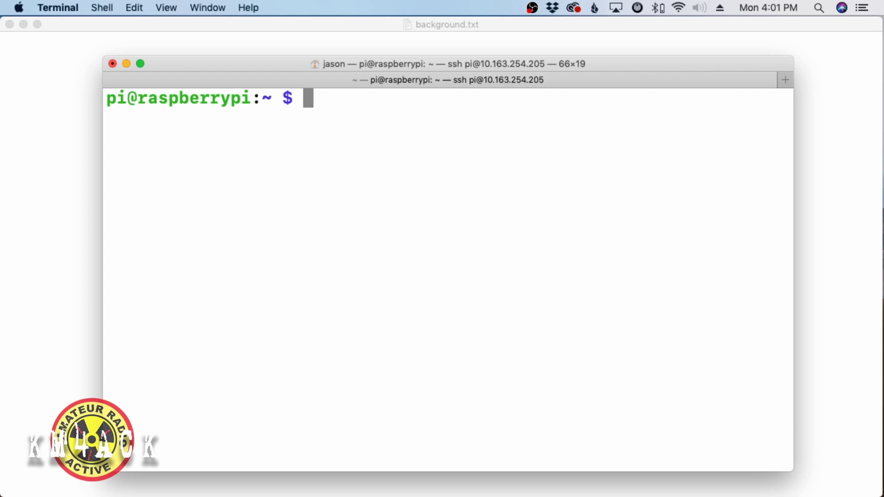
{"action": "type", "text": "sud"}
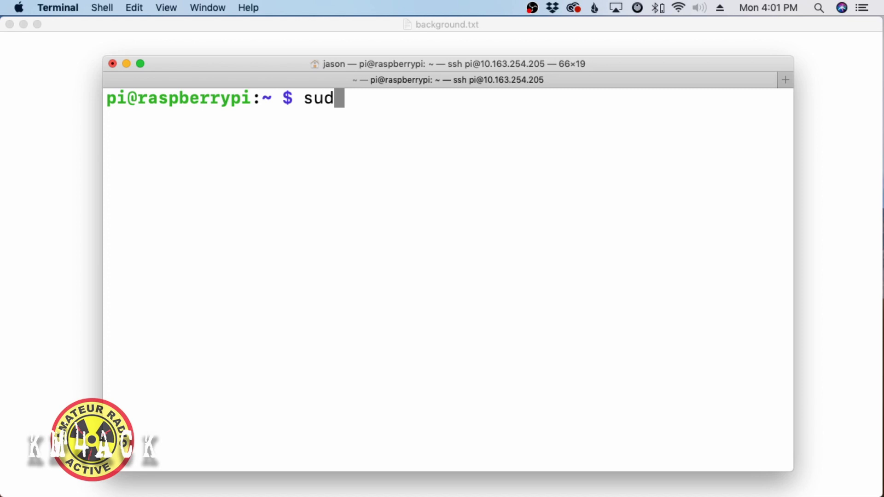
{"action": "type", "text": "o ap"}
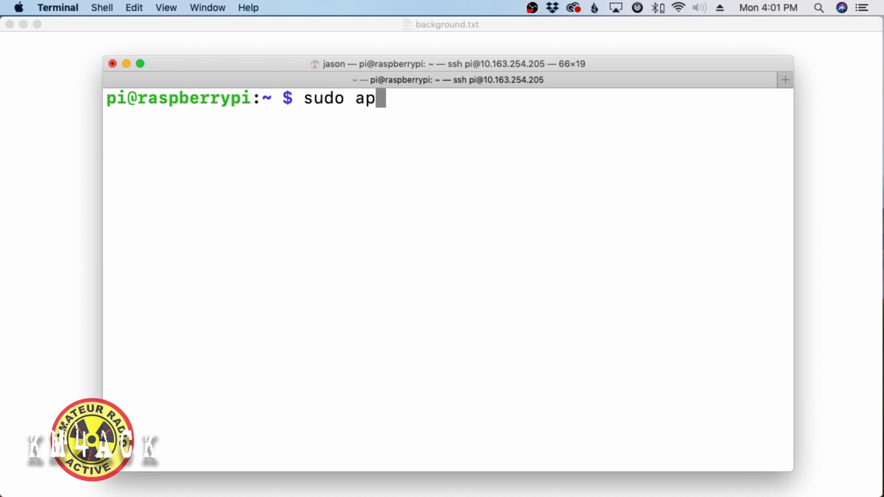
{"action": "type", "text": "t-get "}
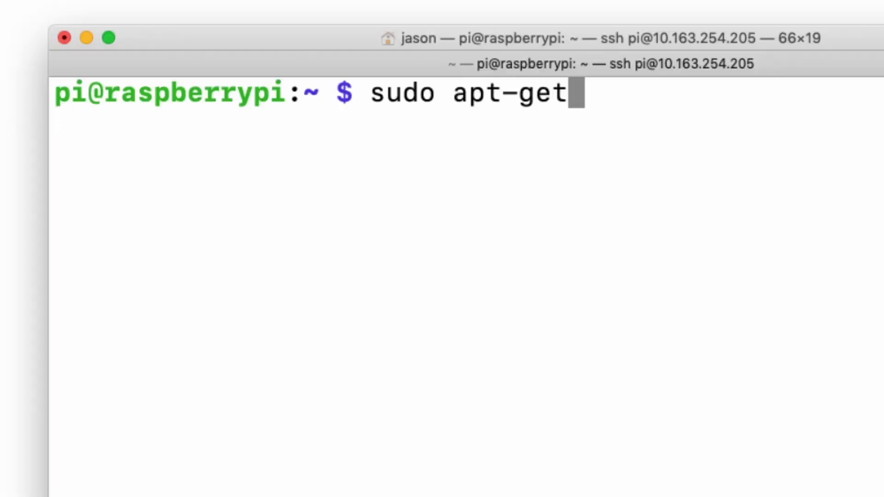
{"action": "type", "text": "update"}
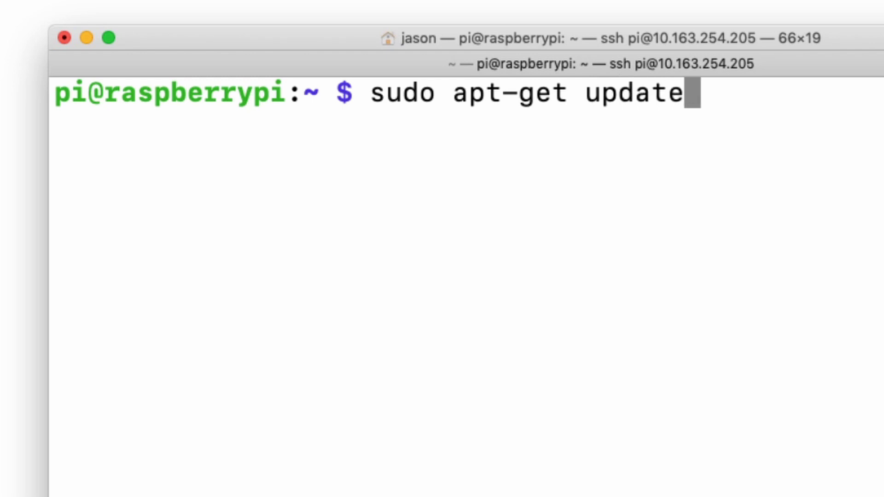
{"action": "key", "text": "BackSpace"}
{"action": "key", "text": "BackSpace"}
{"action": "key", "text": "BackSpace"}
{"action": "key", "text": "BackSpace"}
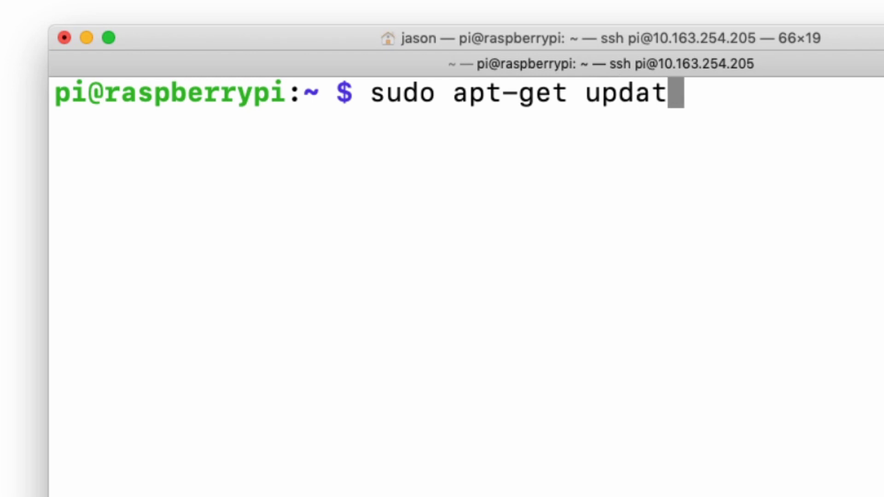
{"action": "type", "text": "grade"}
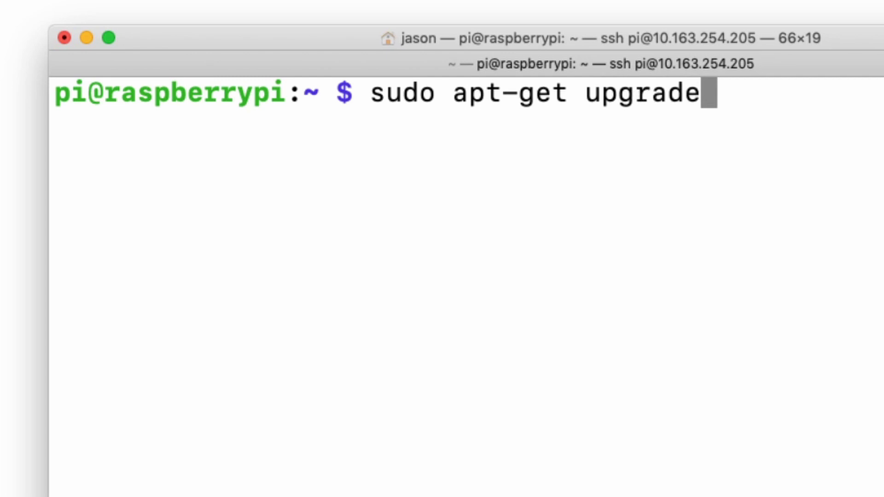
- Erase the apt-get command and enter sudo raspi-config at the prompt instead
{"action": "key", "text": "BackSpace"}
{"action": "key", "text": "BackSpace"}
{"action": "key", "text": "BackSpace"}
{"action": "key", "text": "BackSpace"}
{"action": "key", "text": "BackSpace"}
{"action": "key", "text": "BackSpace"}
{"action": "key", "text": "BackSpace"}
{"action": "key", "text": "BackSpace"}
{"action": "key", "text": "BackSpace"}
{"action": "key", "text": "BackSpace"}
{"action": "key", "text": "BackSpace"}
{"action": "key", "text": "BackSpace"}
{"action": "key", "text": "BackSpace"}
{"action": "key", "text": "BackSpace"}
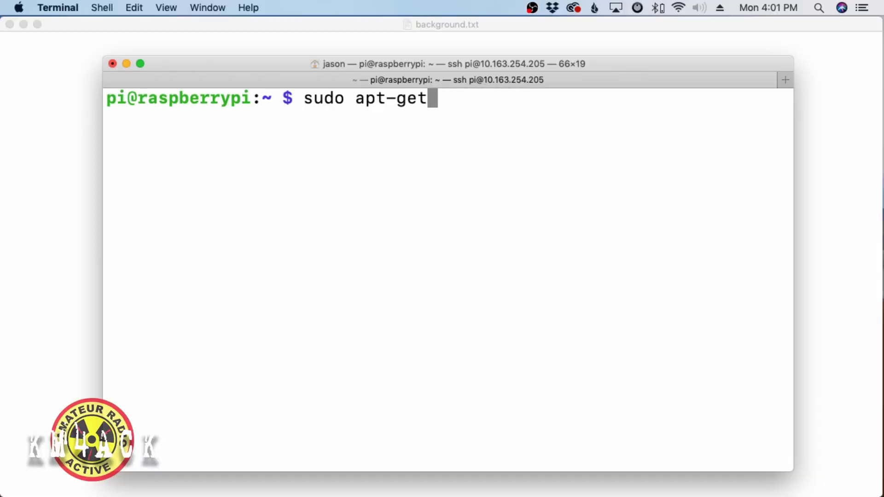
{"action": "key", "text": "BackSpace"}
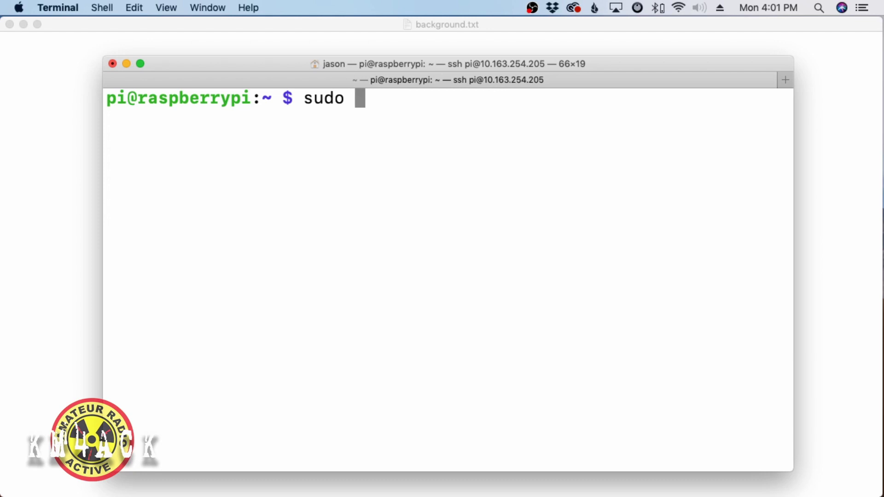
{"action": "key", "text": "BackSpace"}
{"action": "key", "text": "BackSpace"}
{"action": "key", "text": "BackSpace"}
{"action": "key", "text": "BackSpace"}
{"action": "key", "text": "BackSpace"}
{"action": "type", "text": "sudo raspi"}
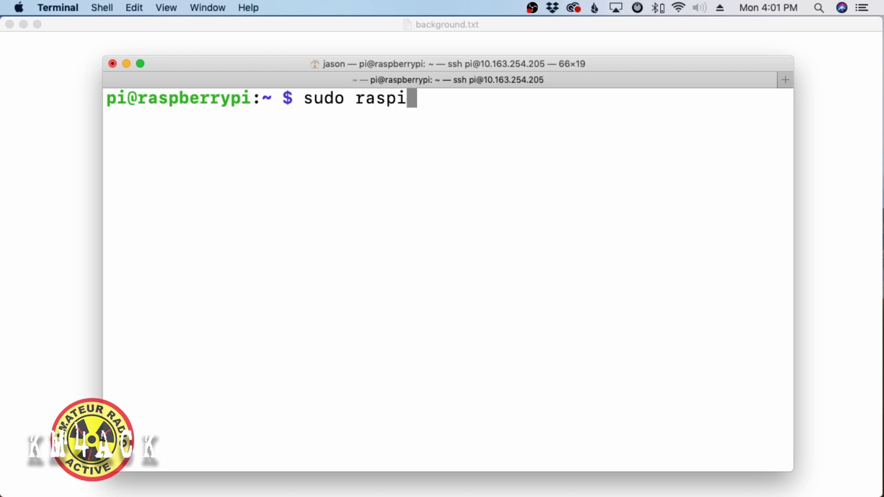
{"action": "type", "text": "-config"}
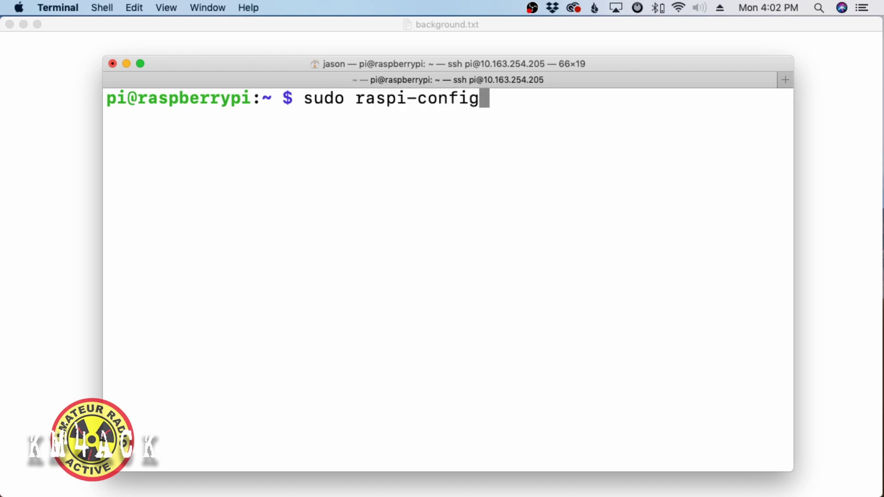
- Run sudo raspi-config to open the Pi Zero W Configuration Tool and move focus to <Select>
{"action": "key", "text": "Return"}
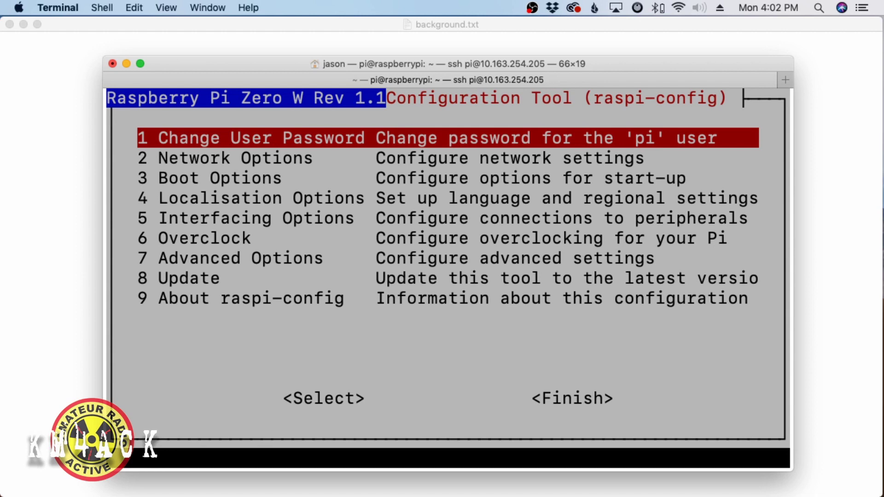
{"action": "key", "text": "Tab"}
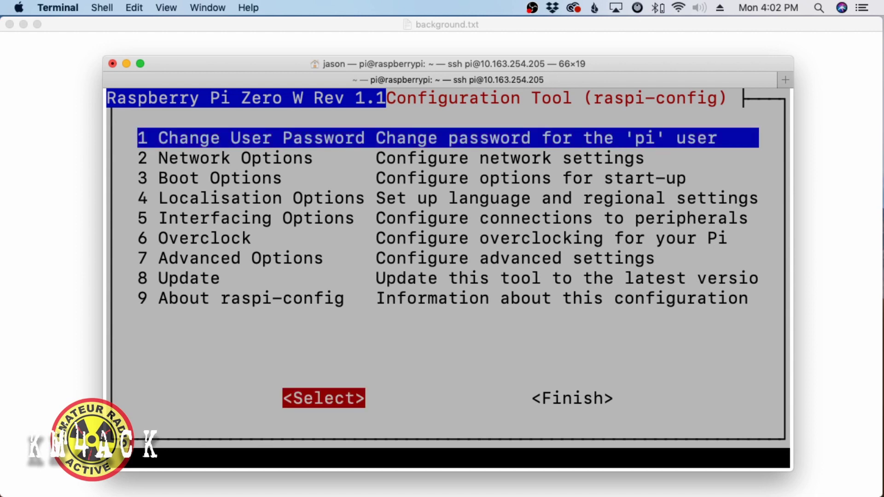